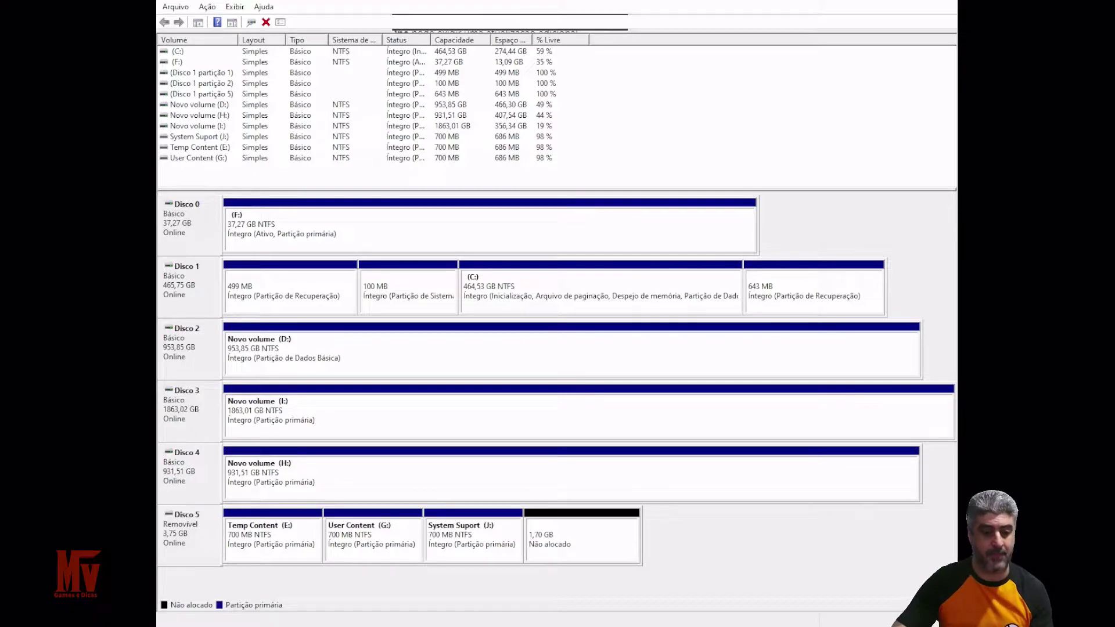
- Delete the System Suport (J:), User Content (G:) and Temp Content (E:) volumes from Disco 5
click(468, 534)
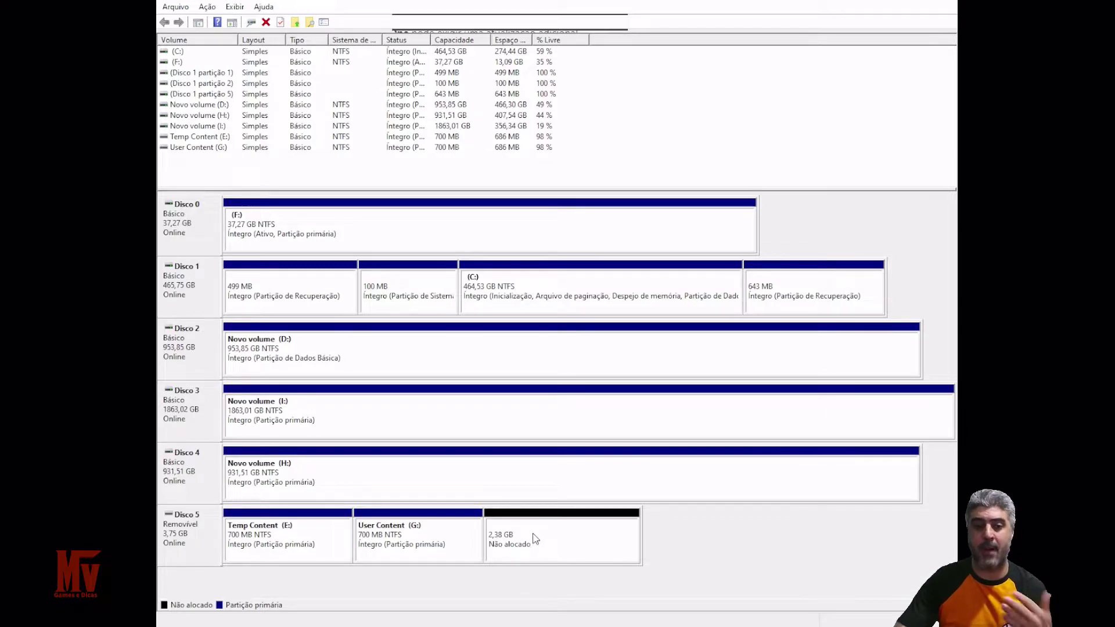
click(405, 546)
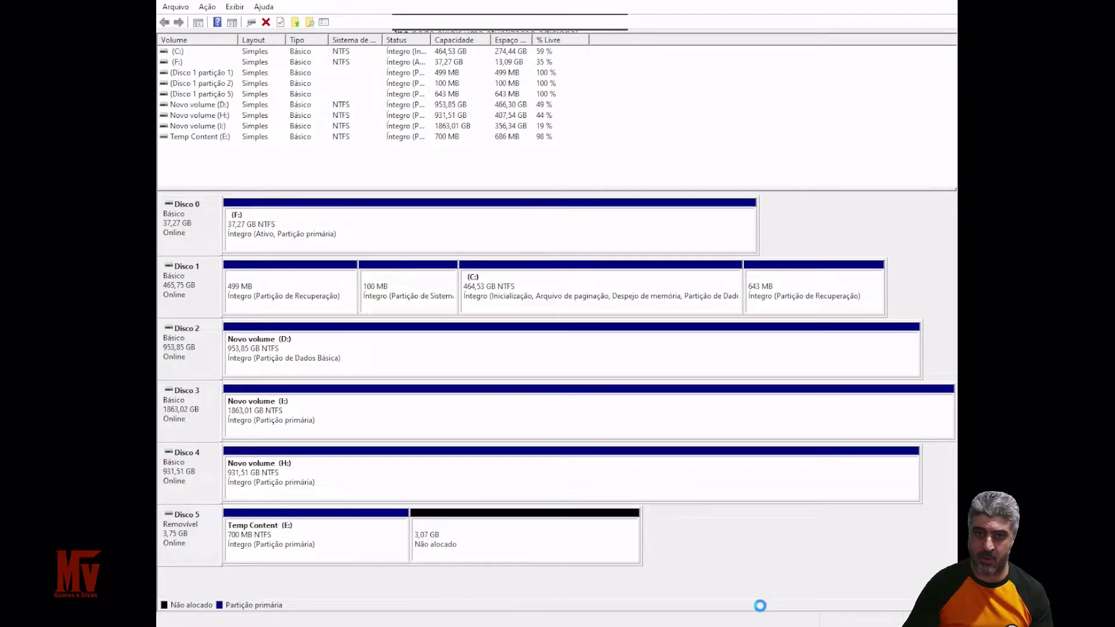
click(278, 556)
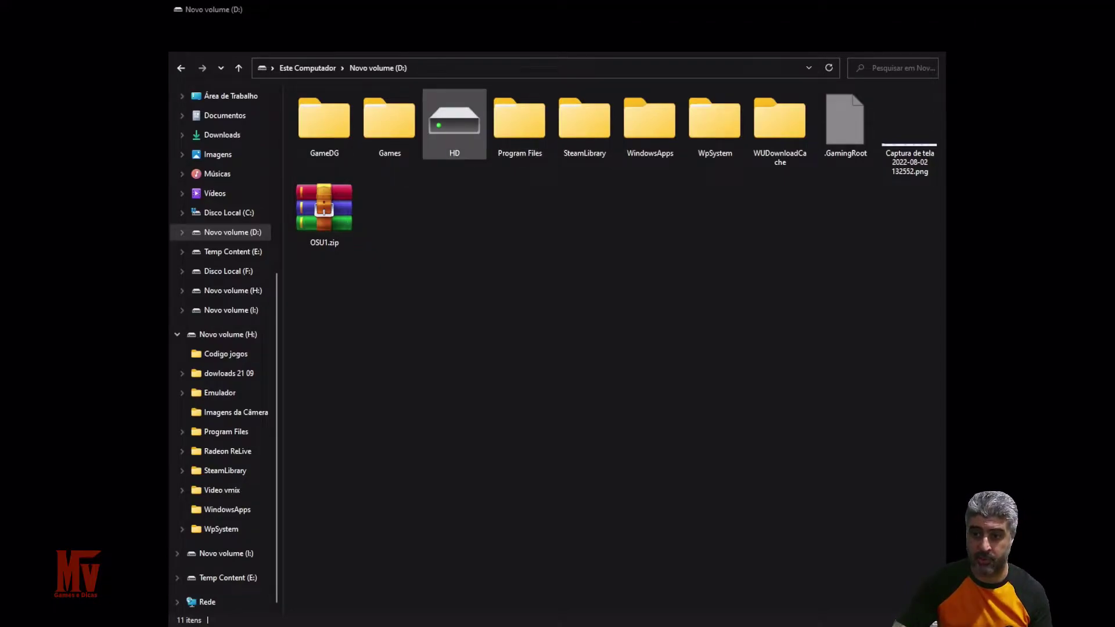
- Examine the partition folders in HD on Novo volume (D:), including folders A and B inside System Update
double_click(450, 142)
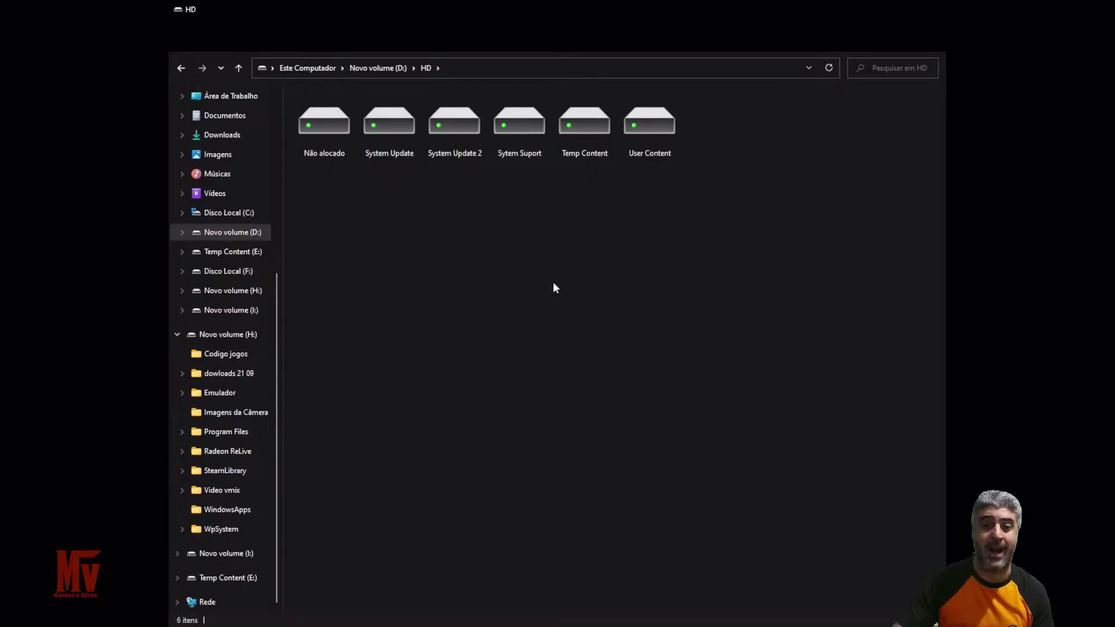
click(530, 145)
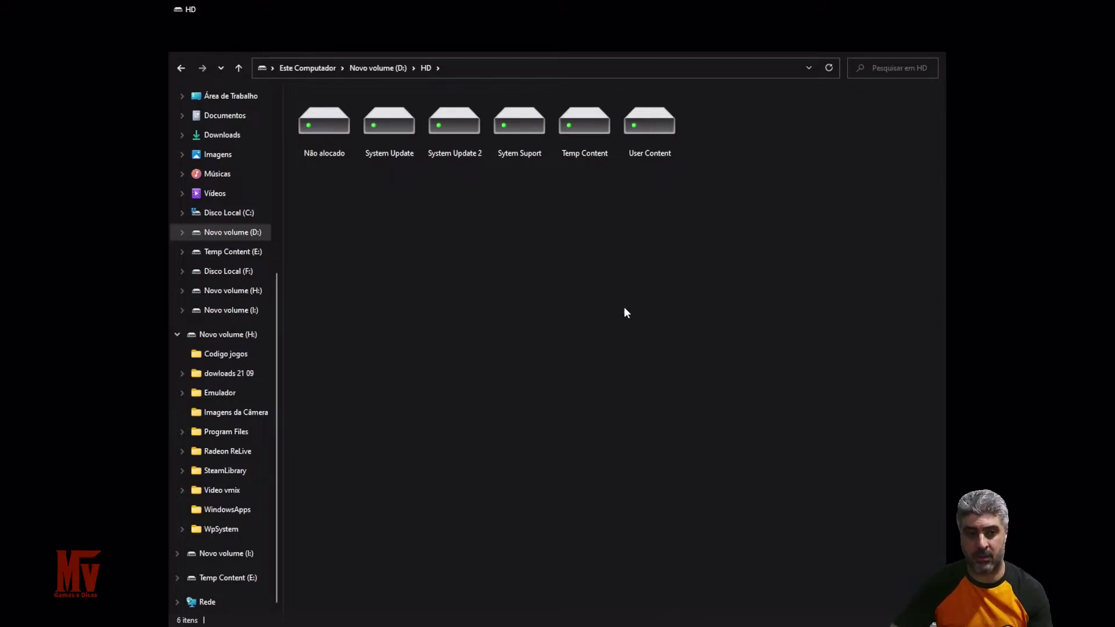
double_click(401, 128)
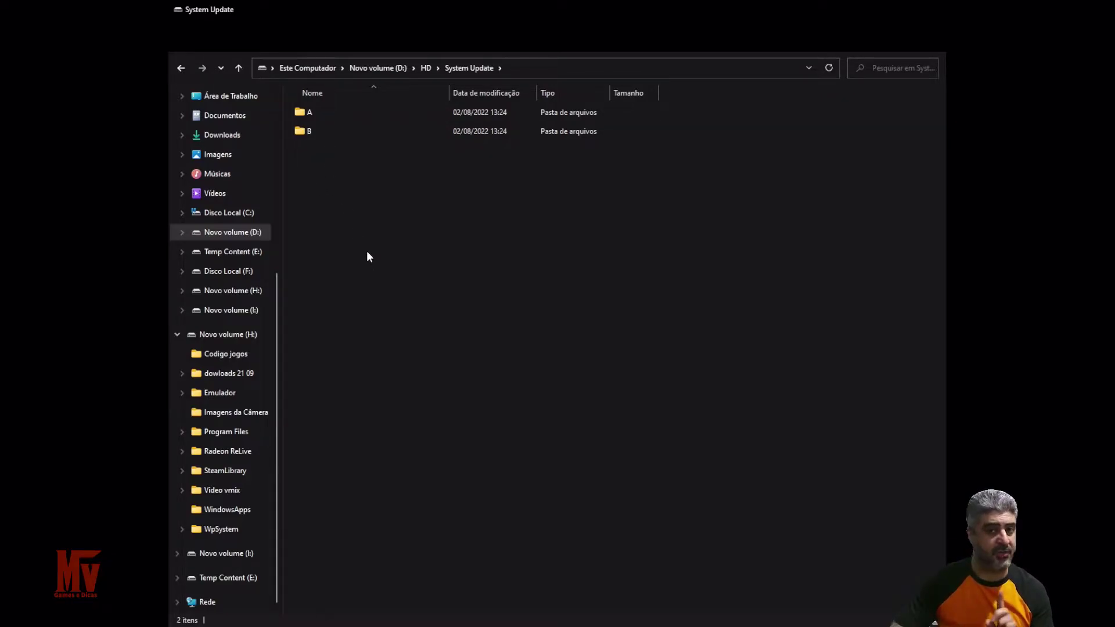
double_click(329, 114)
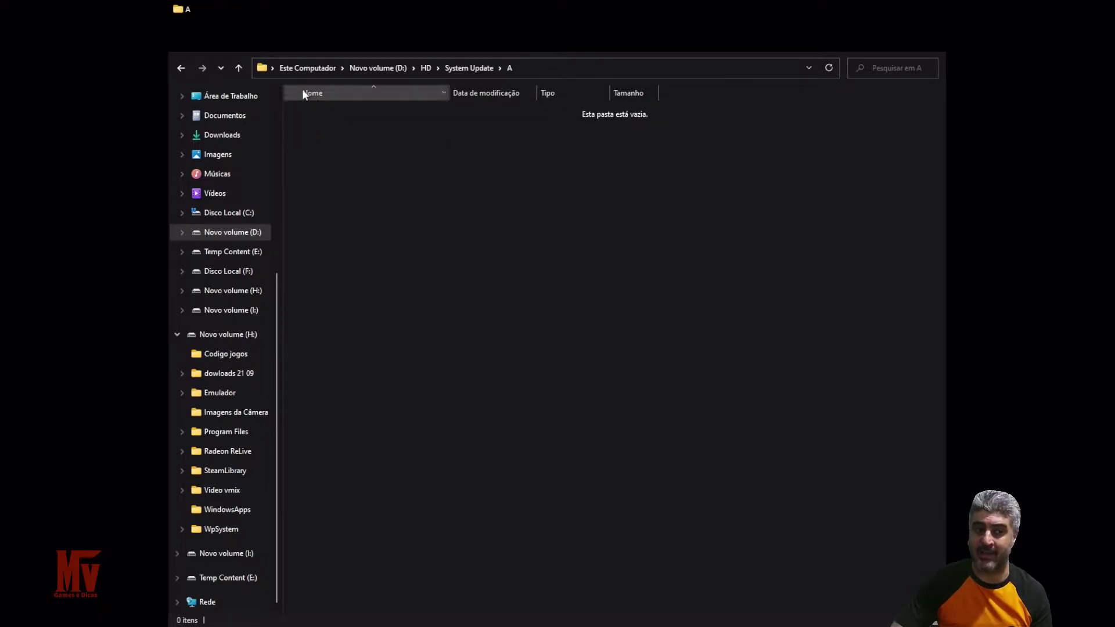
click(237, 68)
double_click(307, 130)
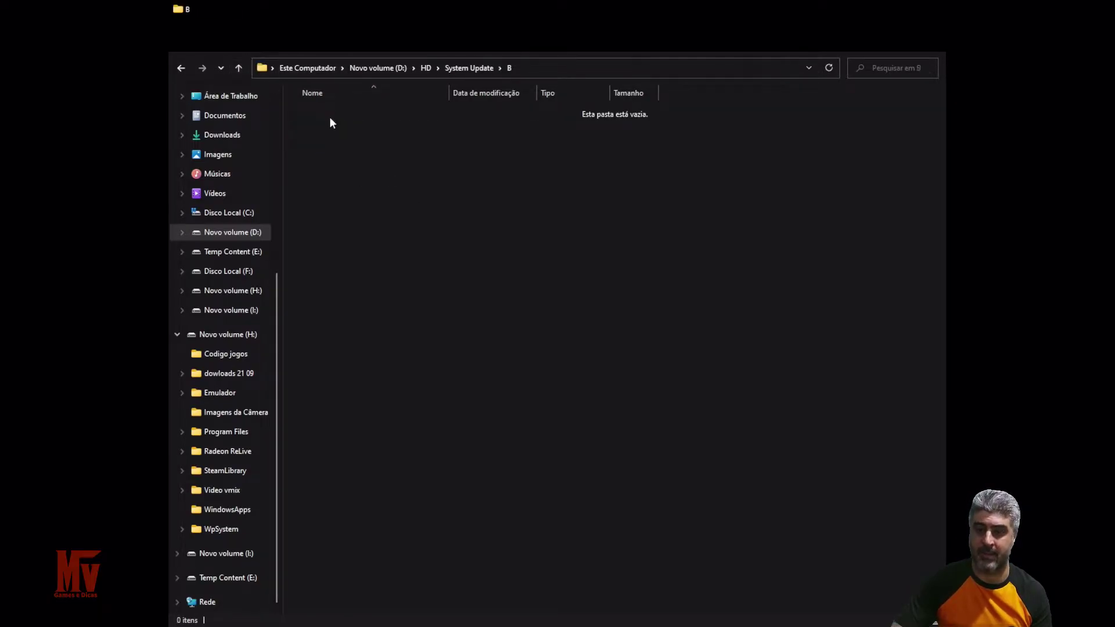
click(243, 69)
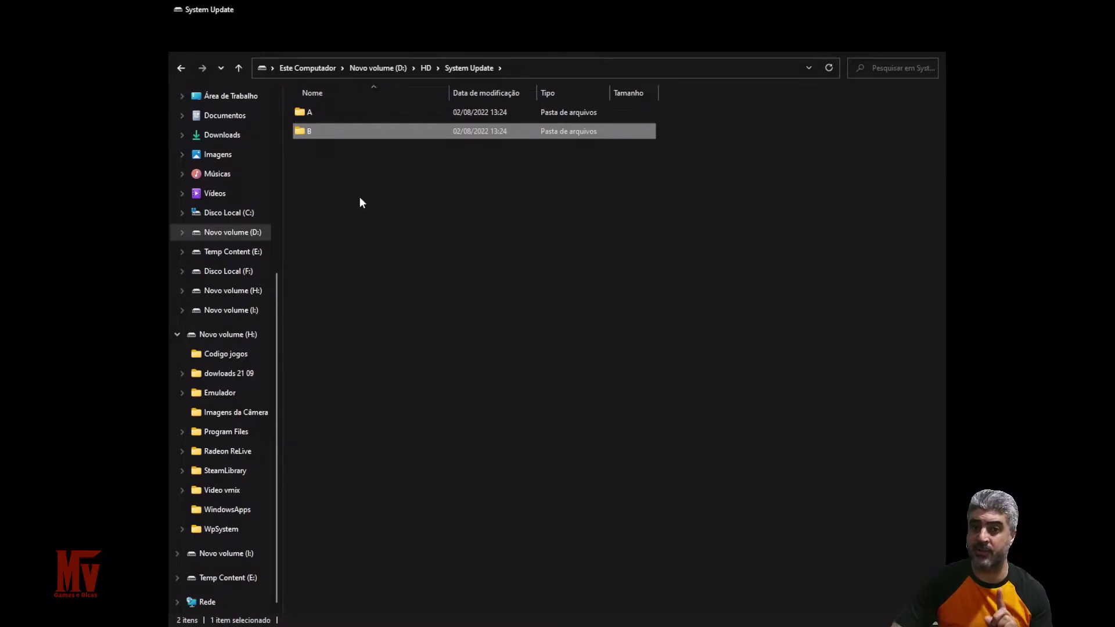
click(240, 74)
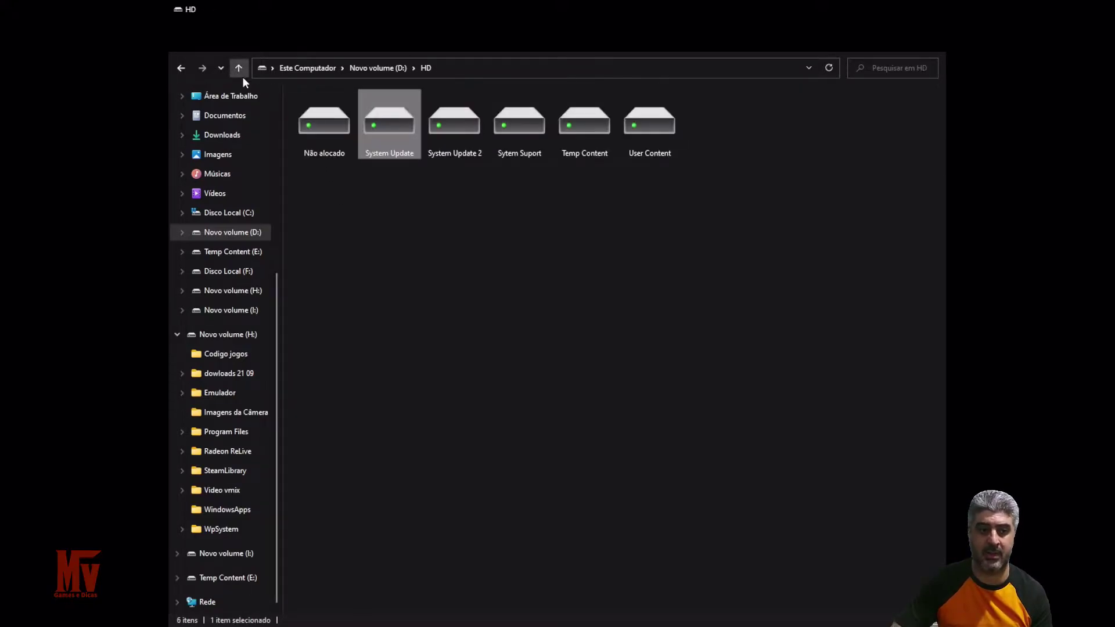
- Extract OSU1.zip on Novo volume (D:) into a folder named OSU1
click(241, 68)
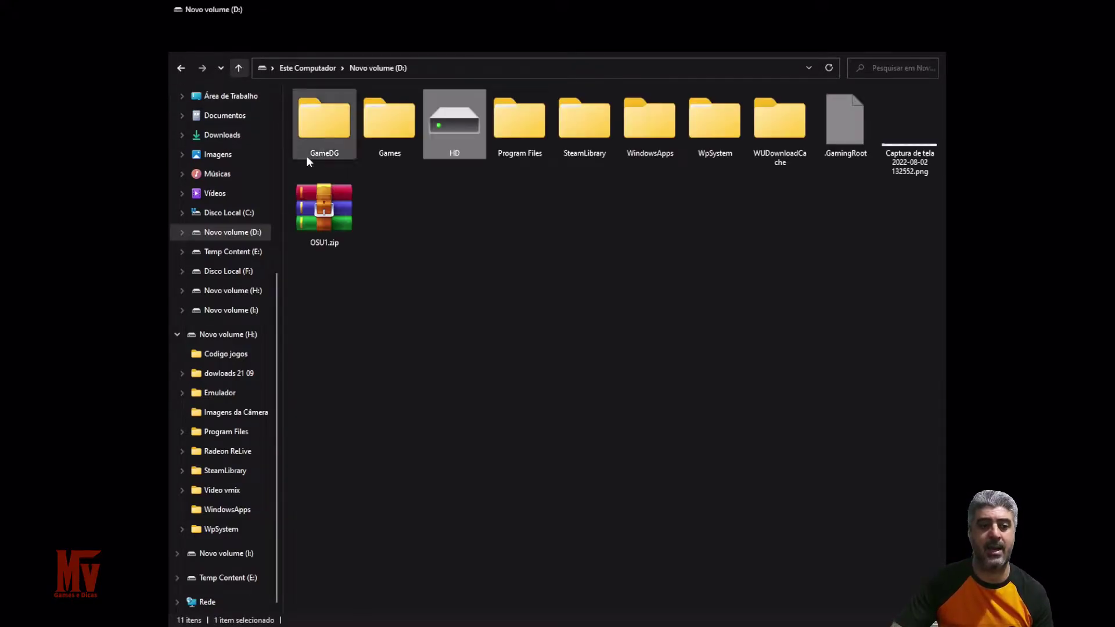
click(324, 212)
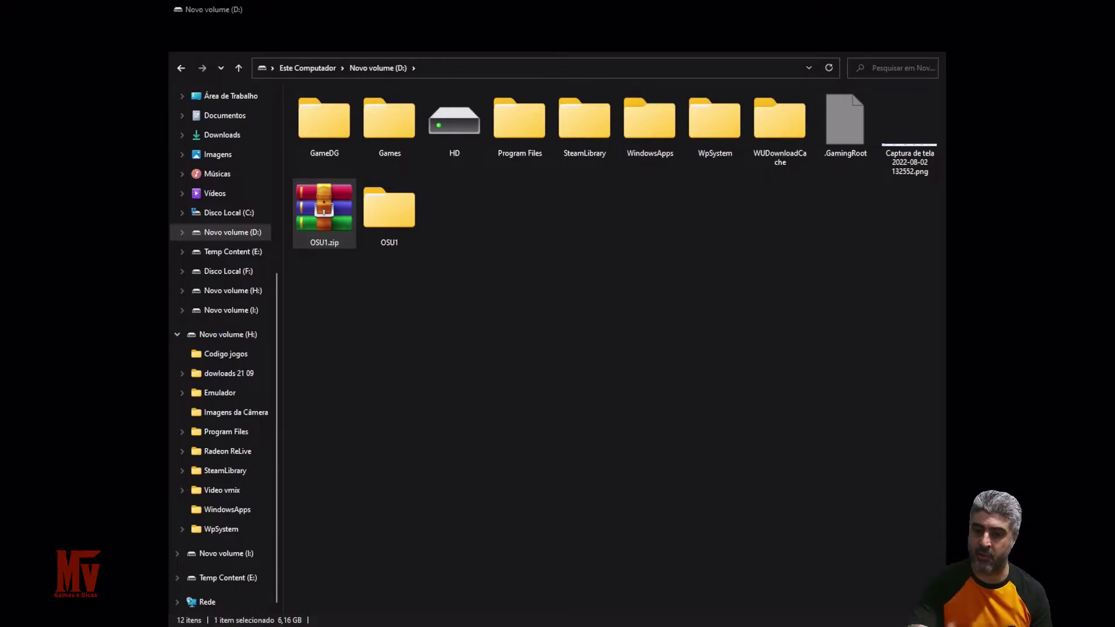
key(alt+Tab)
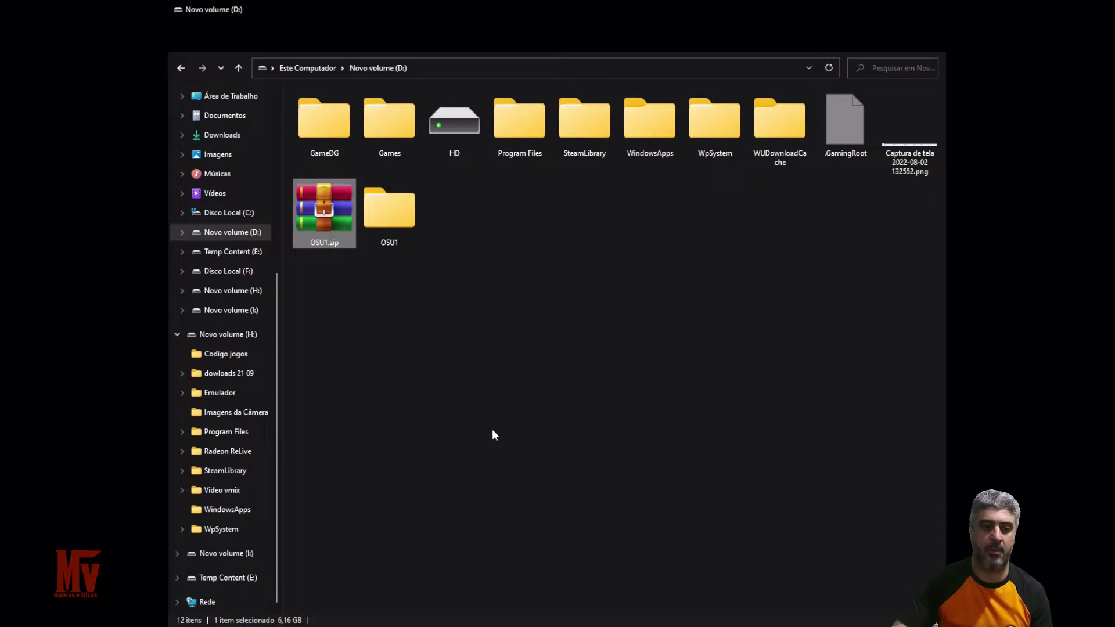
- Copy all the XVD files from the $SystemUpdate folder inside OSU1
double_click(393, 214)
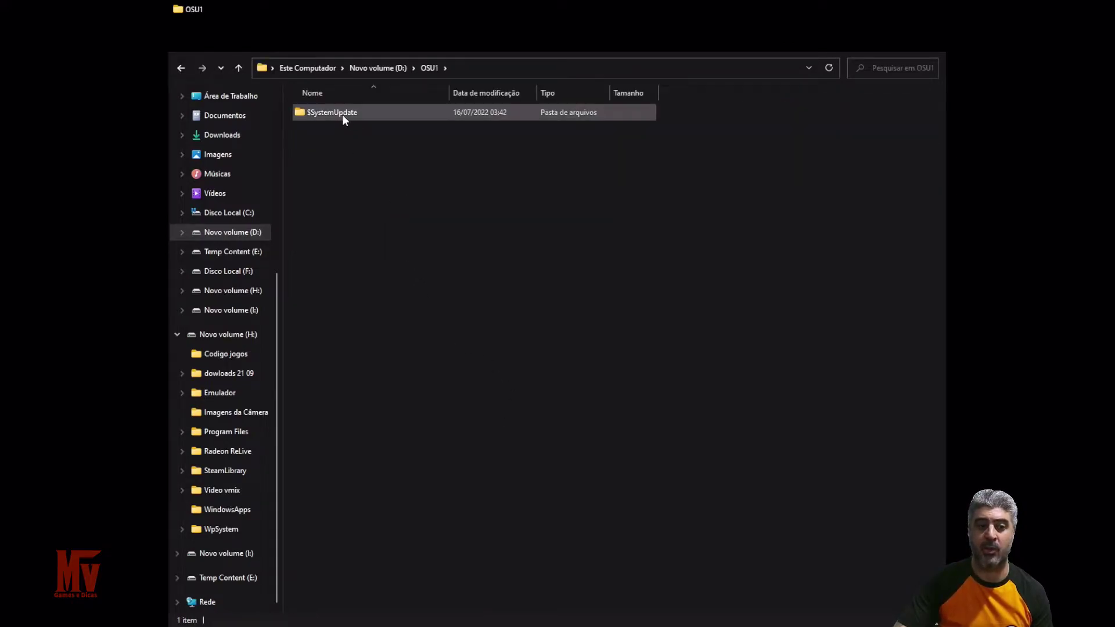
click(239, 67)
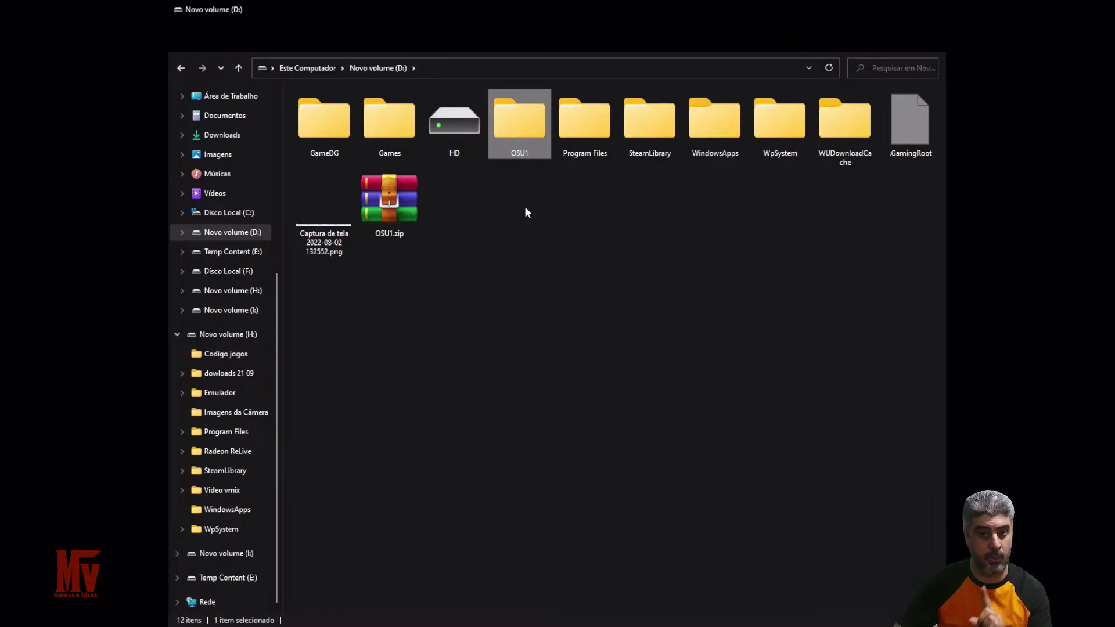
double_click(516, 137)
click(347, 114)
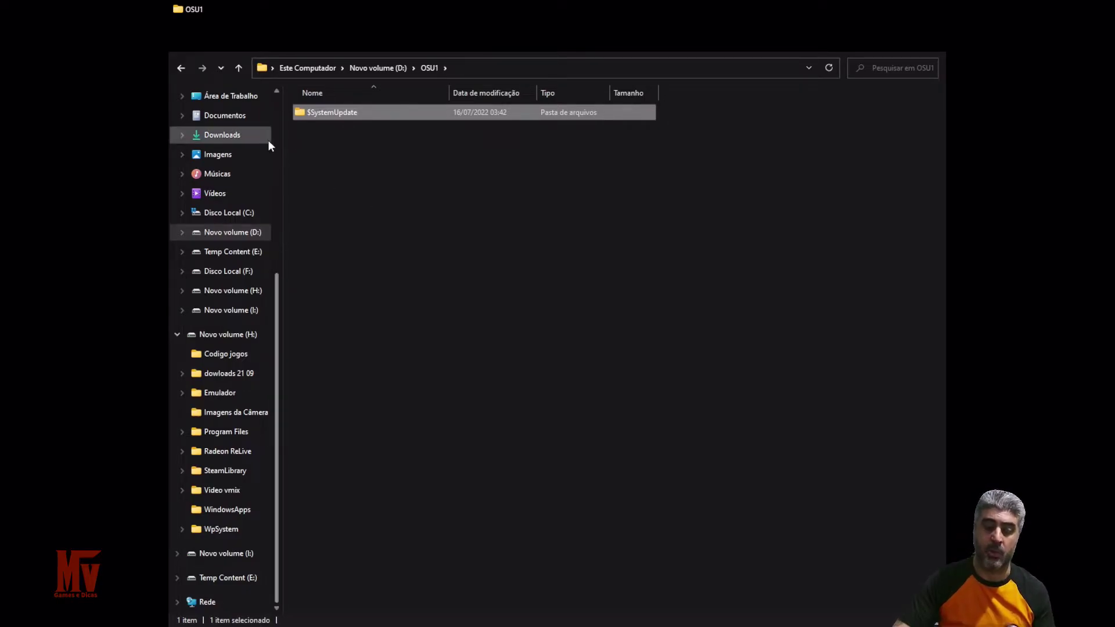
double_click(375, 114)
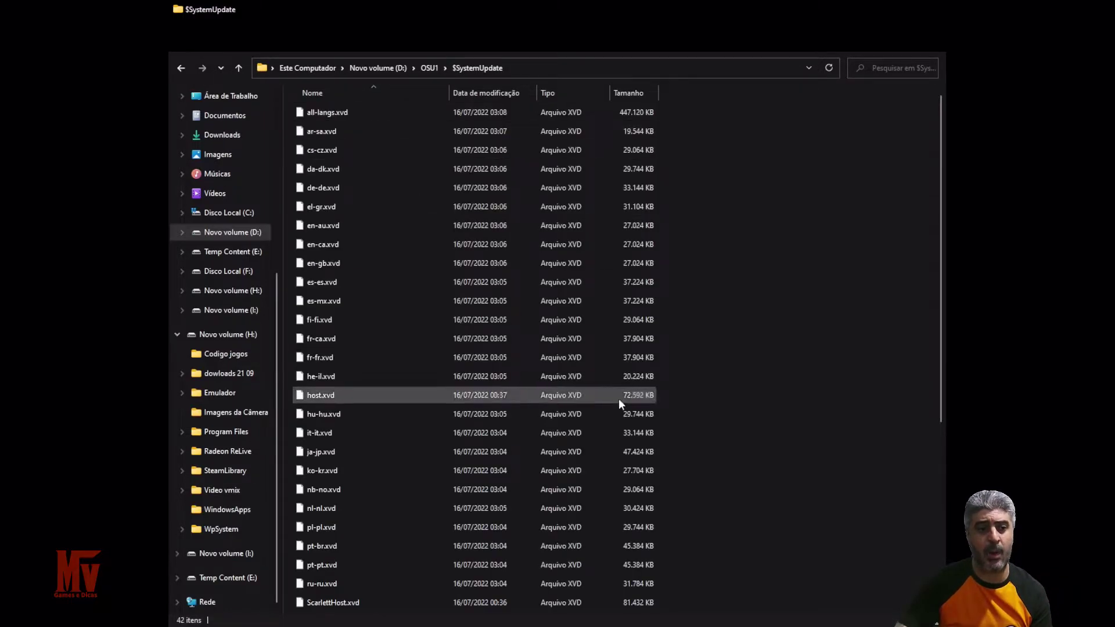
scroll(639, 500, down, 5)
scroll(679, 490, up, 1)
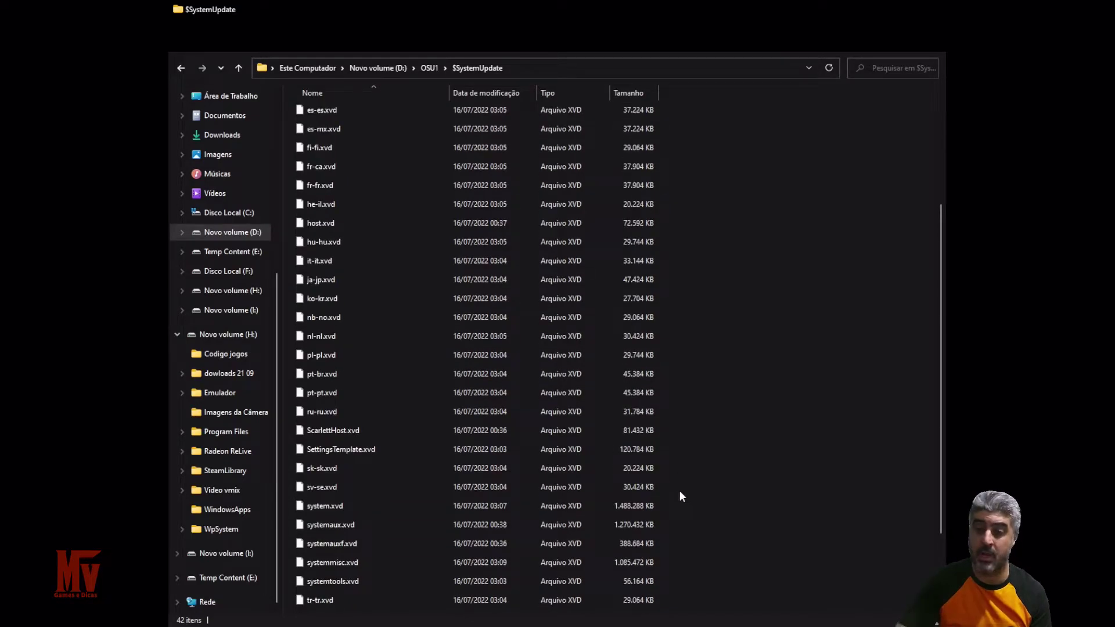
key(ctrl+a)
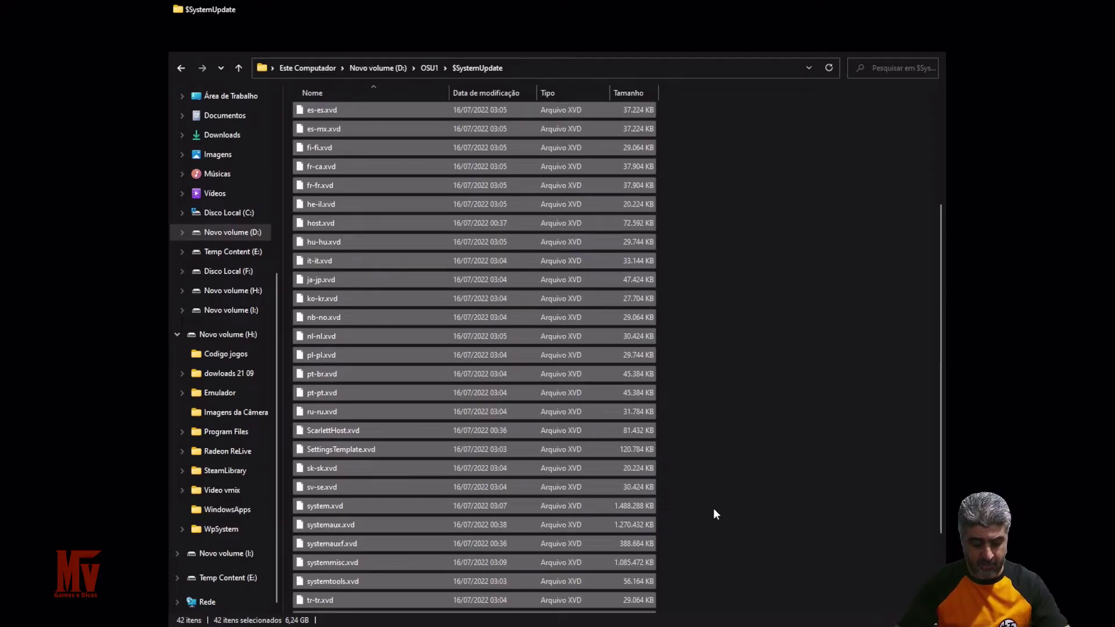
- Paste the copied XVD files into folder A of HD > System Update and select them all
click(239, 66)
click(240, 69)
double_click(454, 129)
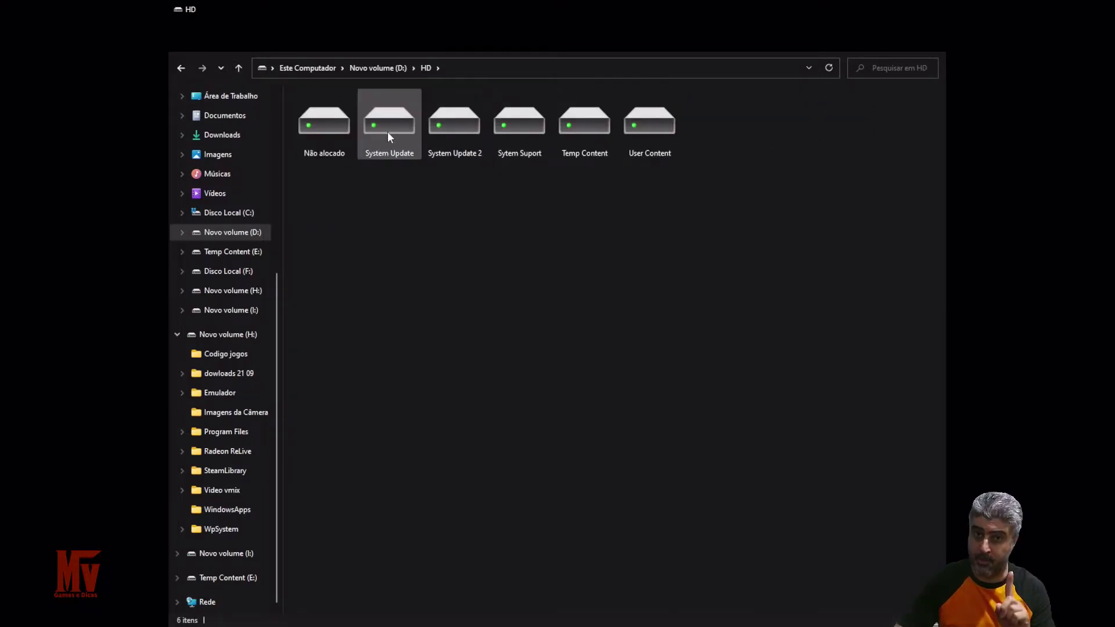
double_click(384, 131)
double_click(331, 113)
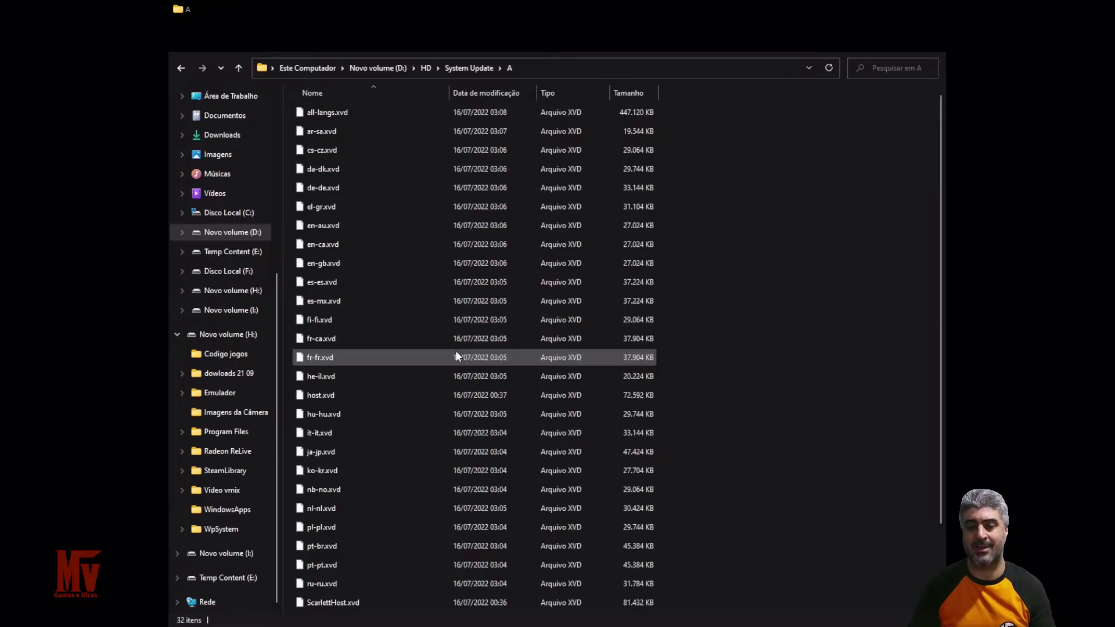
key(ctrl+a)
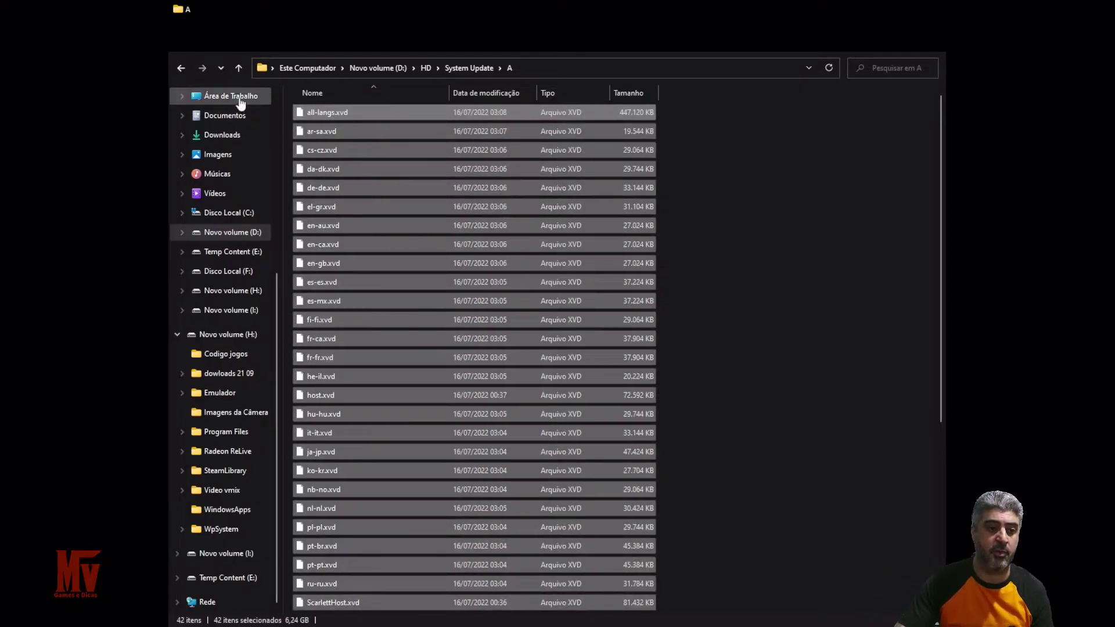
- Paste the same XVD files into folder B of System Update, and return to the System Update folder
click(239, 68)
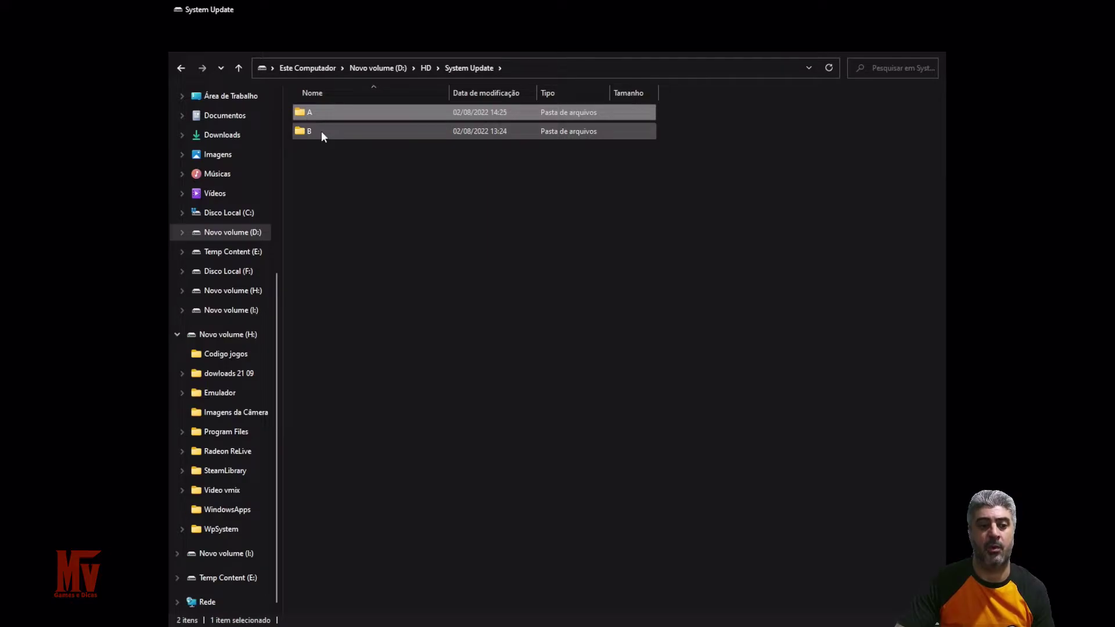
double_click(322, 131)
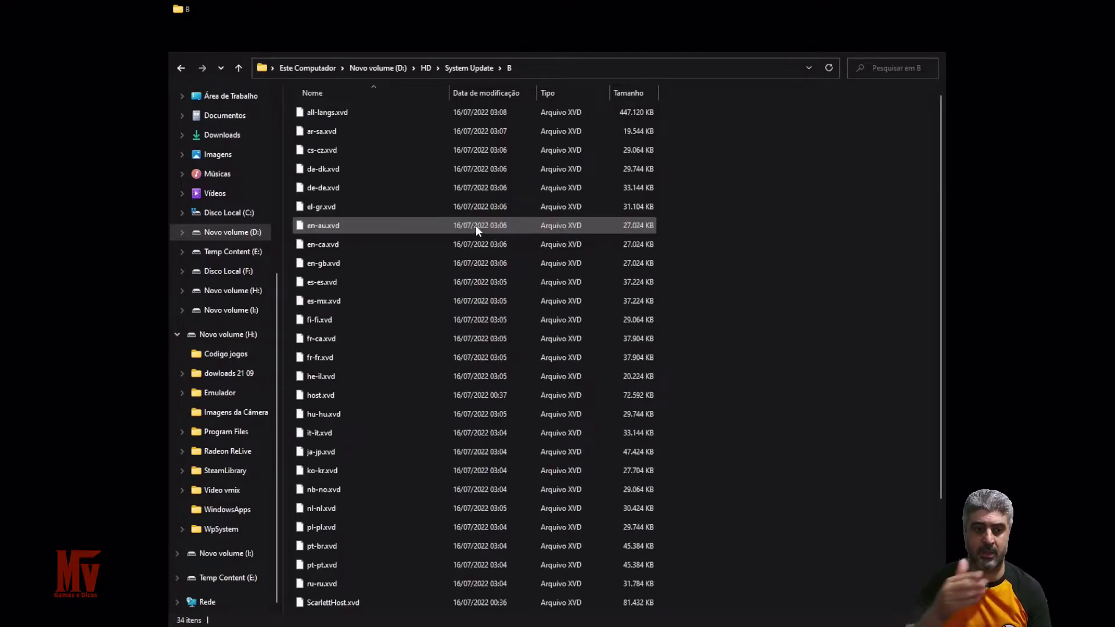
key(ctrl+a)
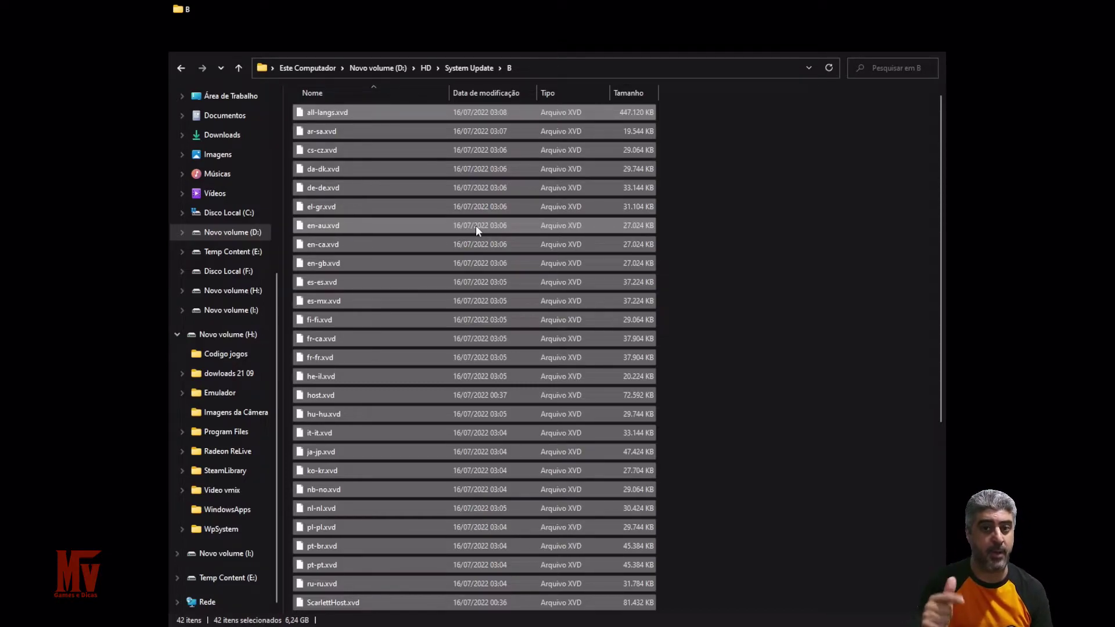
click(238, 69)
click(349, 216)
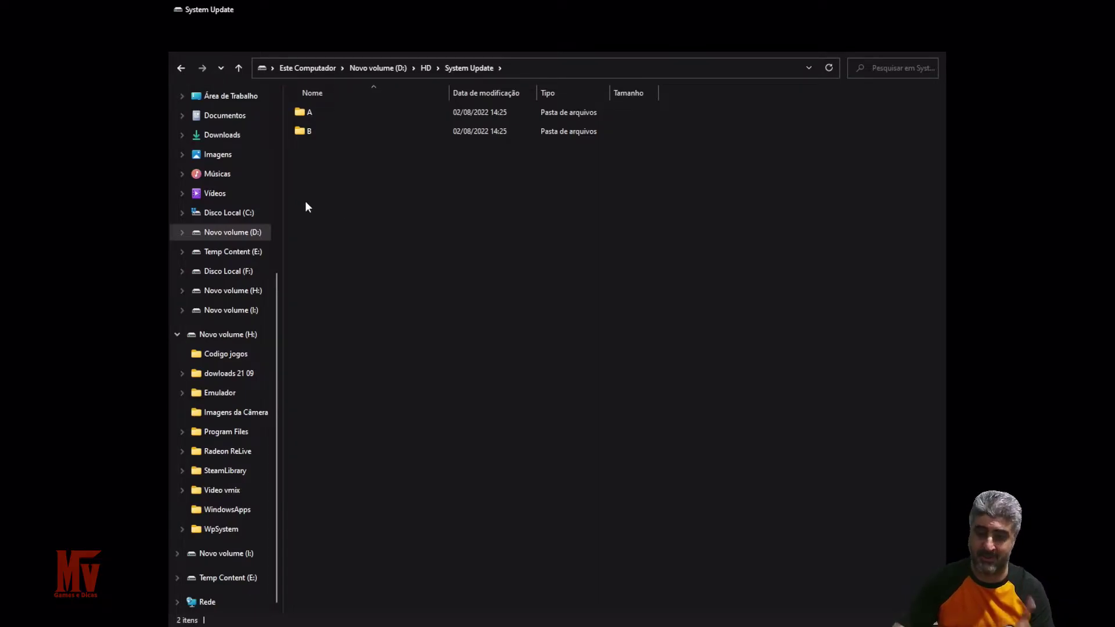
- Copy updater.xvd from folder B into the System Update folder itself
double_click(329, 130)
scroll(382, 494, down, 5)
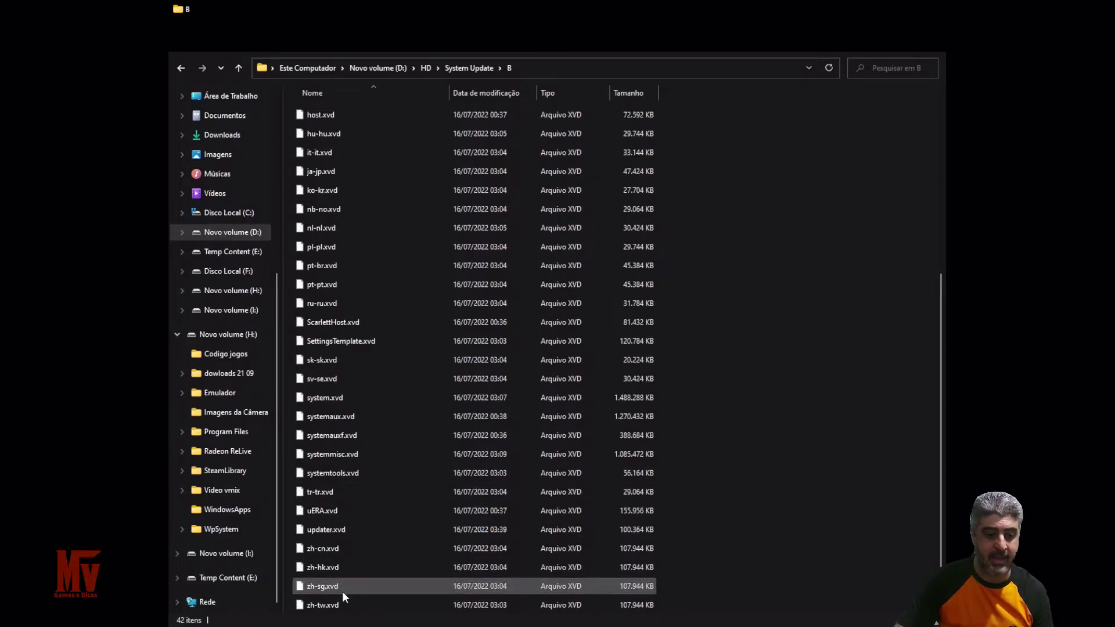
click(335, 530)
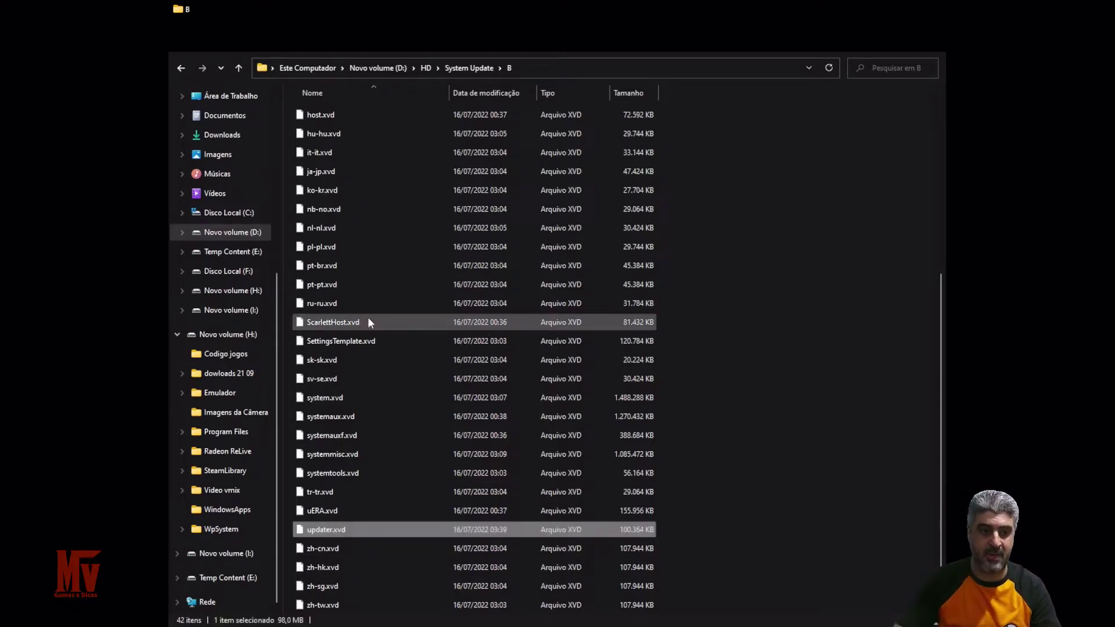
click(239, 68)
key(ctrl+v)
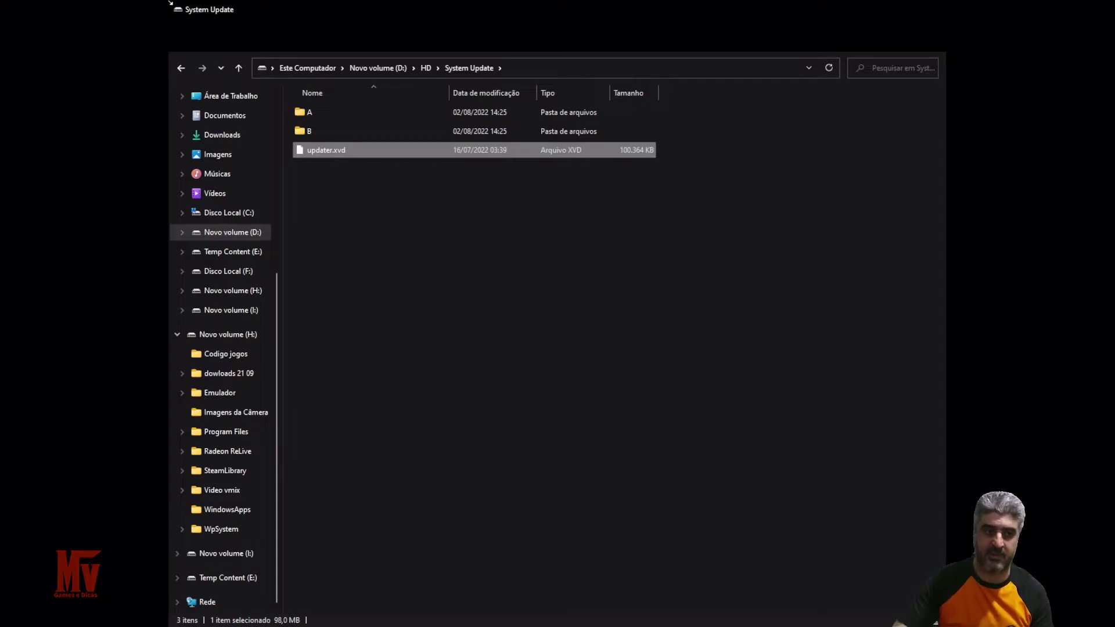
- Return to Novo volume (D:) and open the OSU1 folder containing $SystemUpdate
click(240, 68)
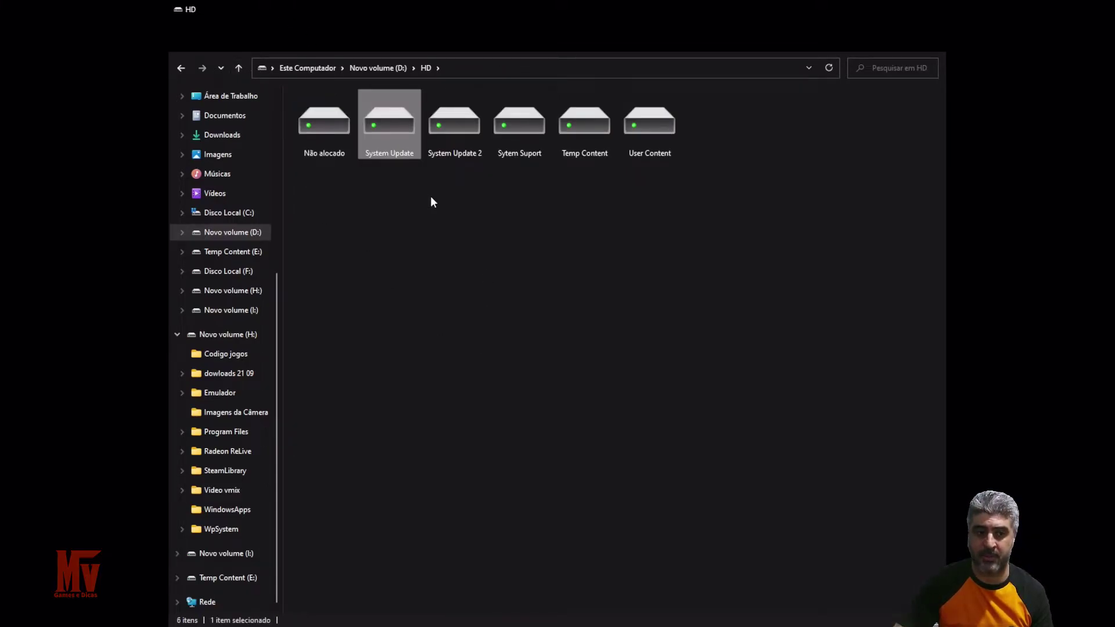
click(239, 68)
click(509, 138)
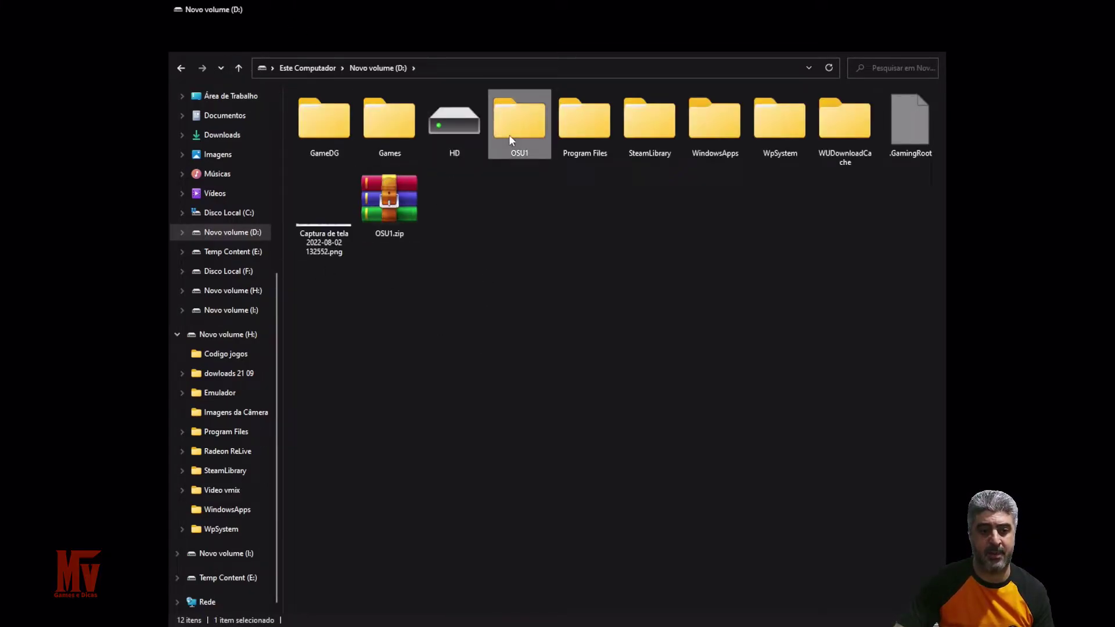
double_click(511, 139)
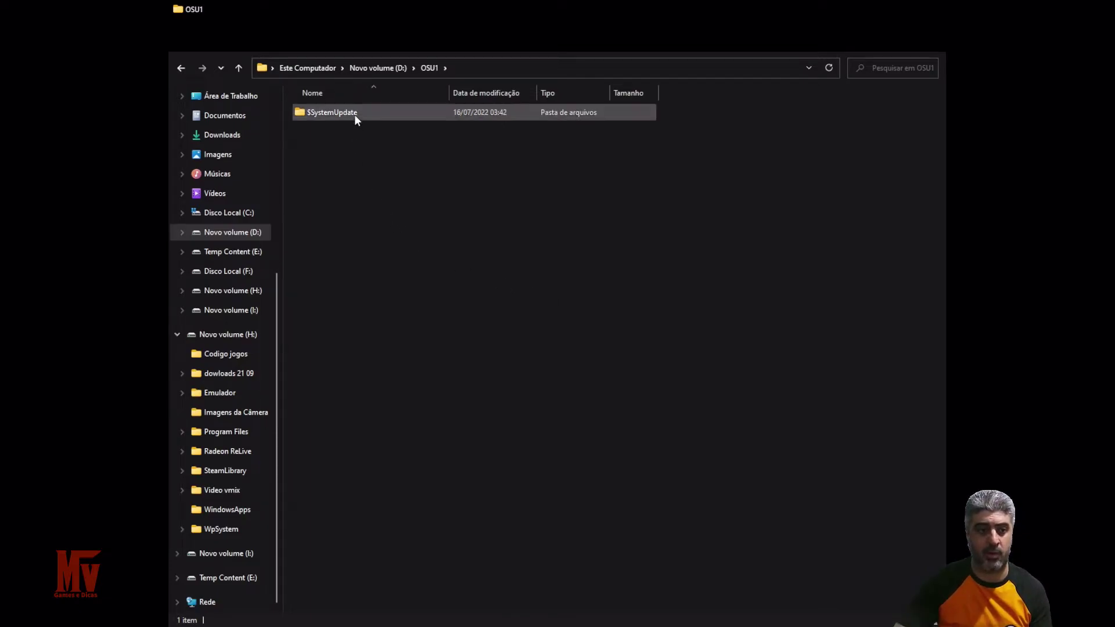